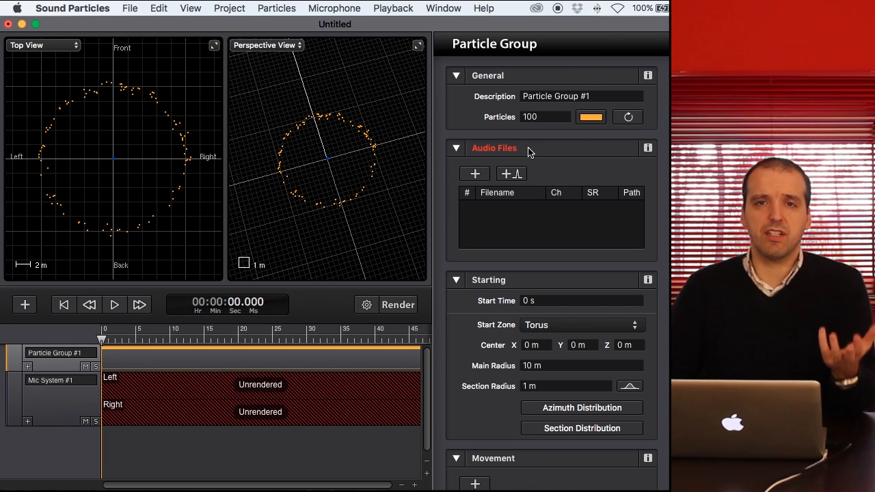
# - Add all the audio files from the Scifi folder to the particle group
pyautogui.click(479, 175)
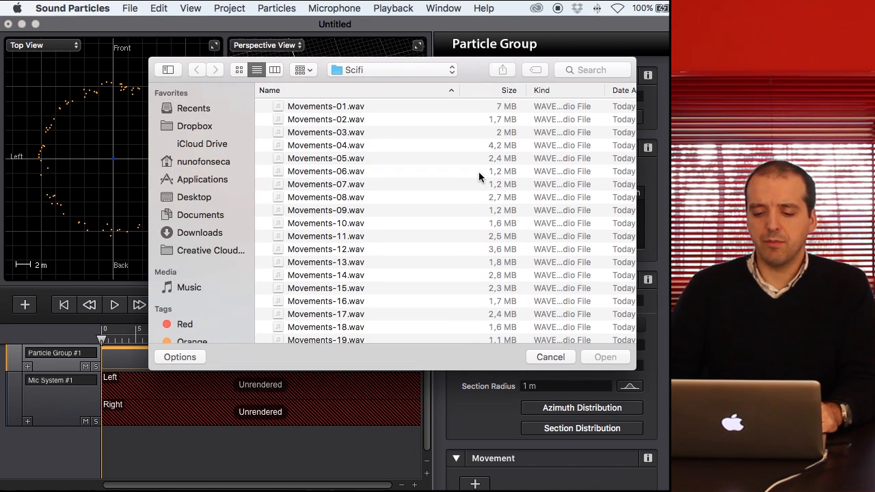
pyautogui.click(318, 196)
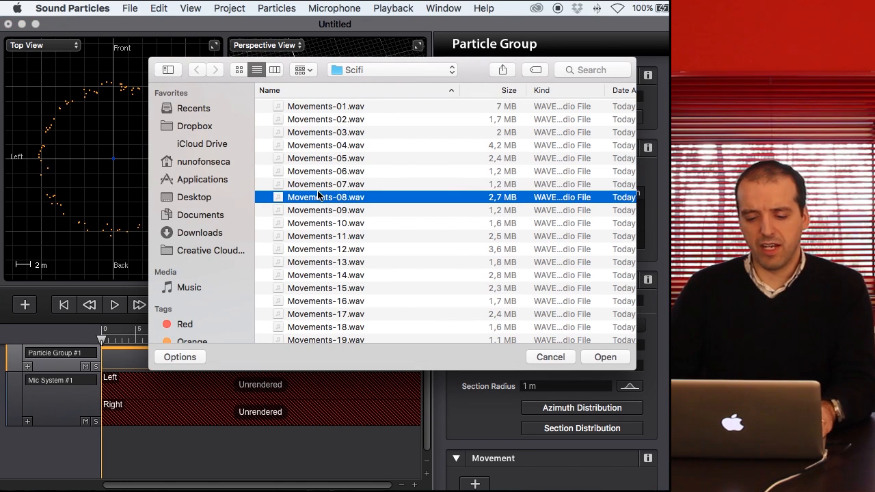
pyautogui.press('super+a')
pyautogui.click(604, 357)
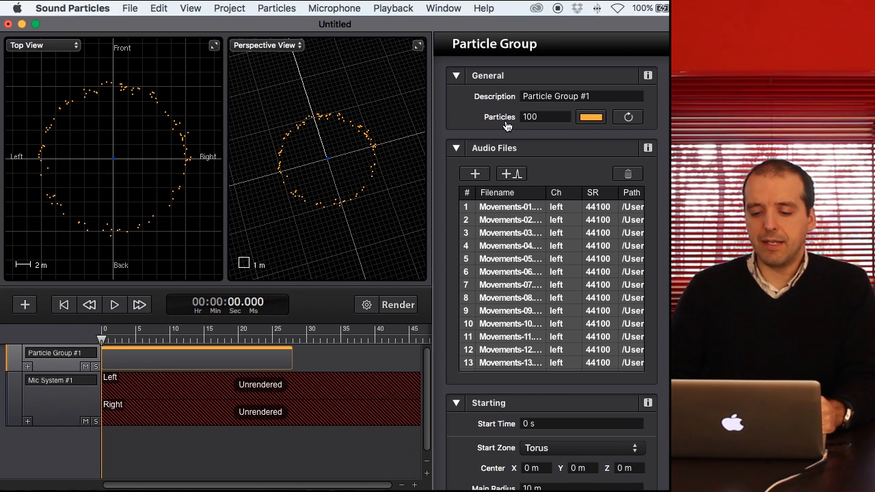
# - Raise the particle count to 290 and try Sphere (surface) as the start zone
pyautogui.moveTo(495, 118); pyautogui.dragTo(521, 117)
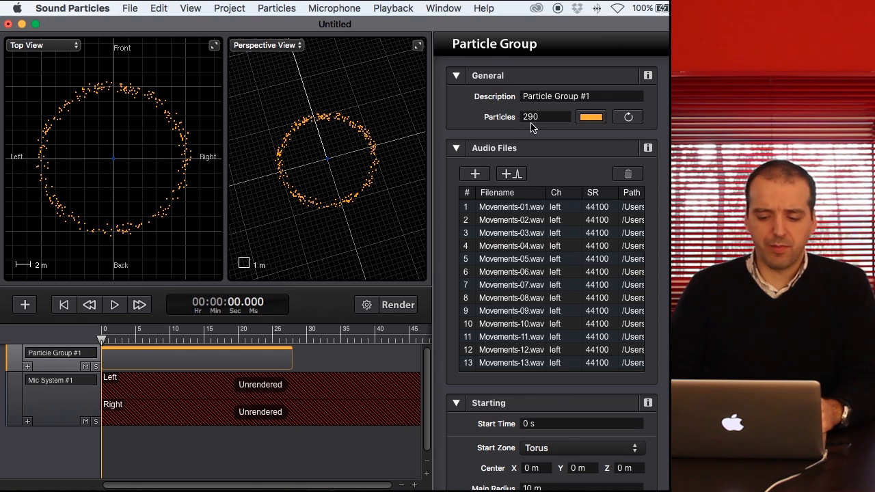
pyautogui.scroll(-5, 506, 139)
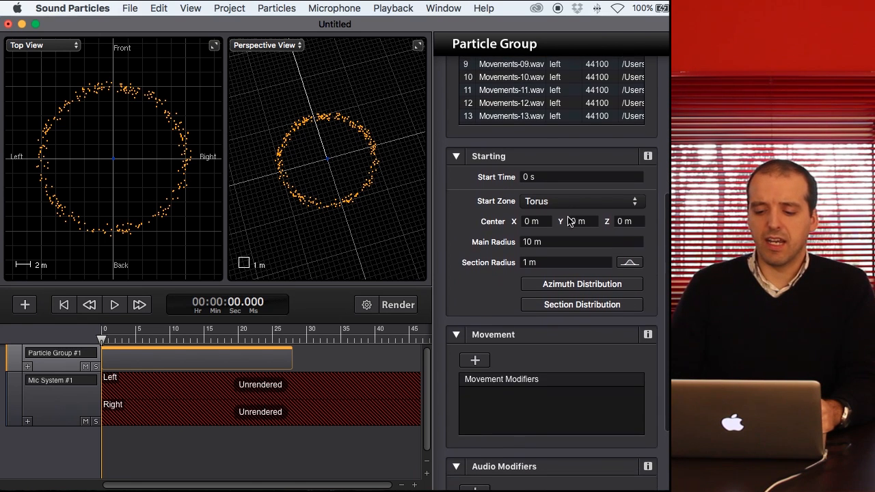
pyautogui.click(572, 200)
pyautogui.click(568, 158)
pyautogui.moveTo(314, 179)
pyautogui.mouseDown()
pyautogui.moveTo(328, 176)
pyautogui.moveTo(316, 179)
pyautogui.mouseUp()
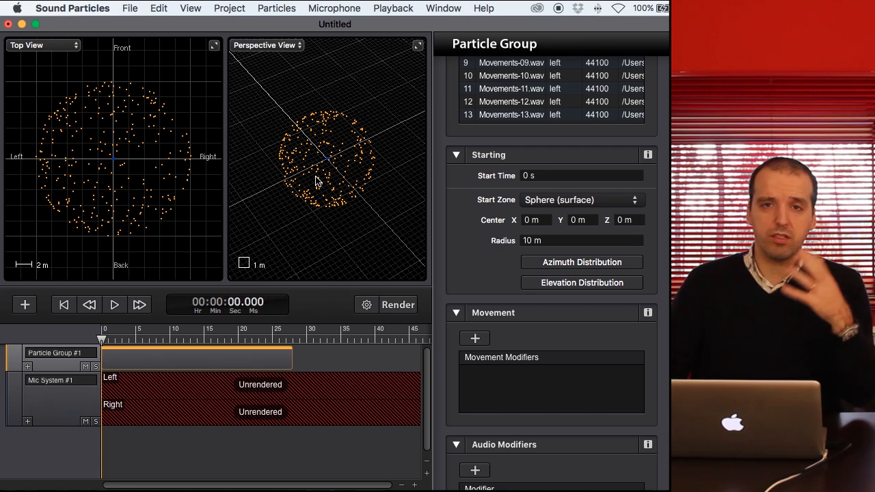
# - Set the particle group's start zone to Torus with a section radius of 2 m
pyautogui.click(567, 199)
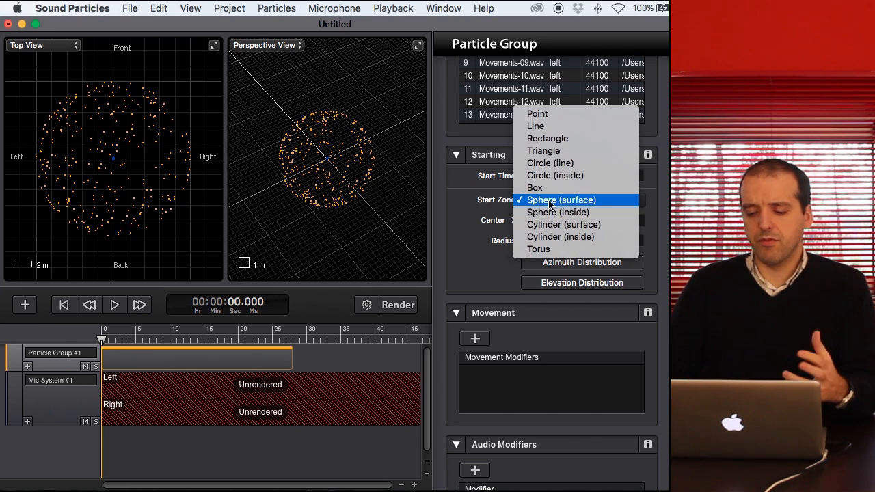
pyautogui.click(558, 249)
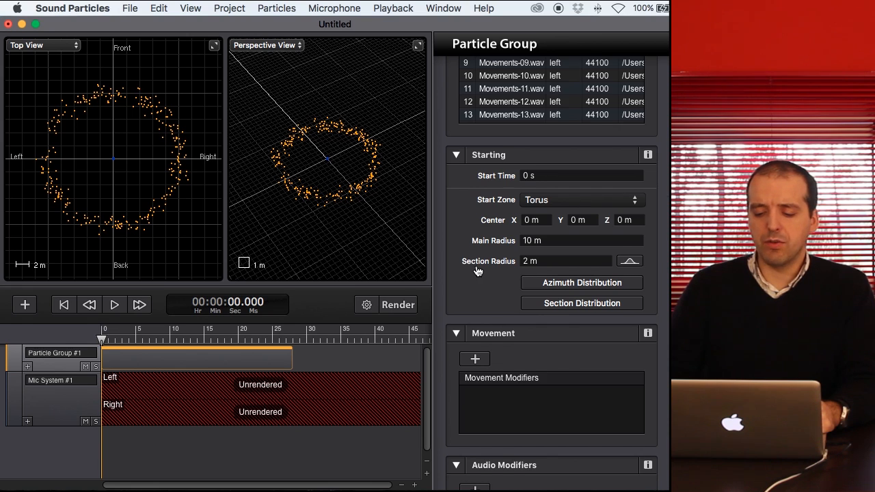
# - Add a Straight Line Velocity movement modifier to the particles and play the project briefly to preview the motion
pyautogui.scroll(-3, 478, 271)
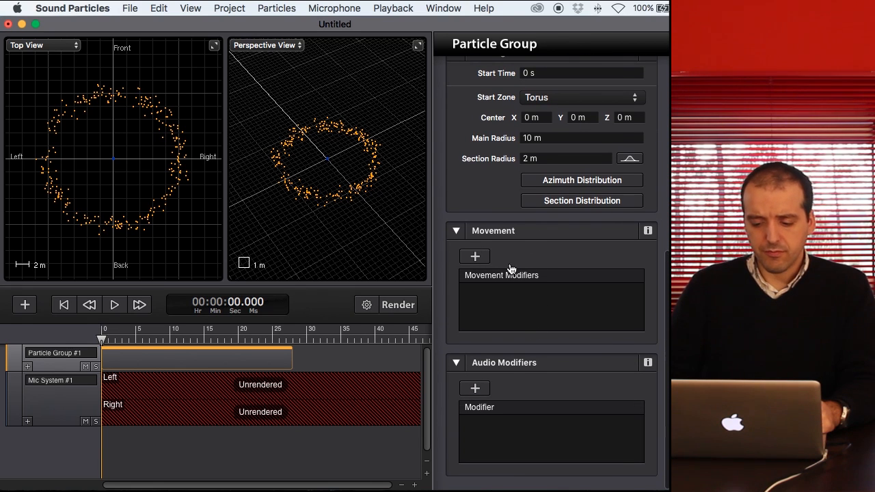
pyautogui.click(476, 257)
pyautogui.moveTo(574, 257)
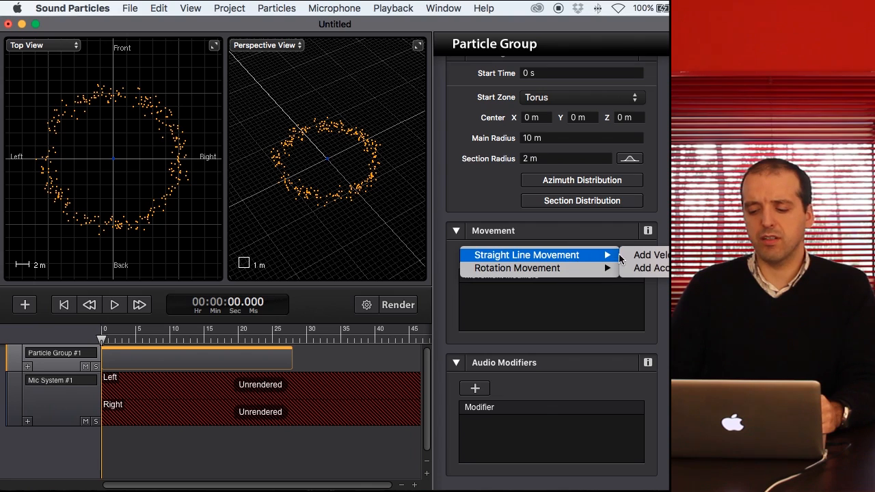
pyautogui.click(647, 256)
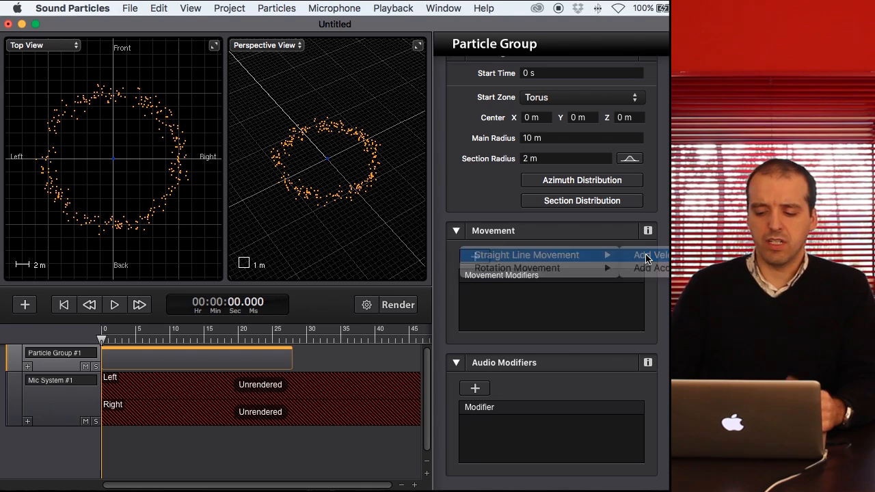
pyautogui.click(116, 305)
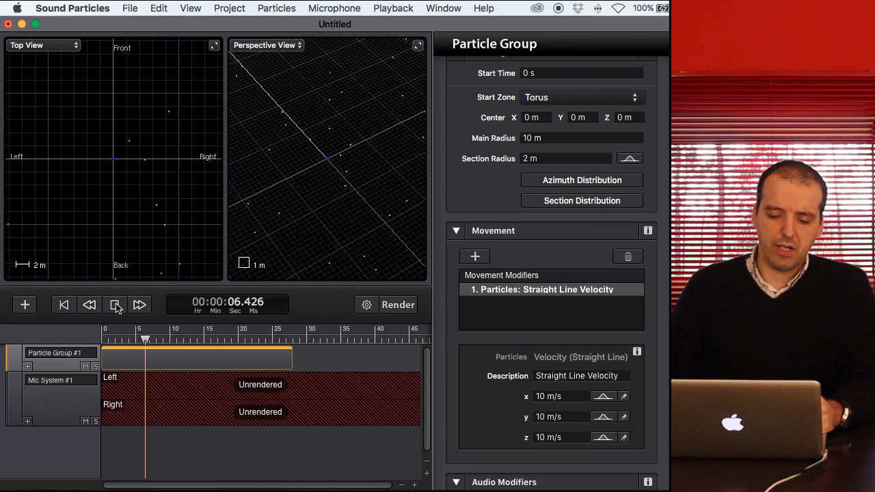
pyautogui.click(116, 306)
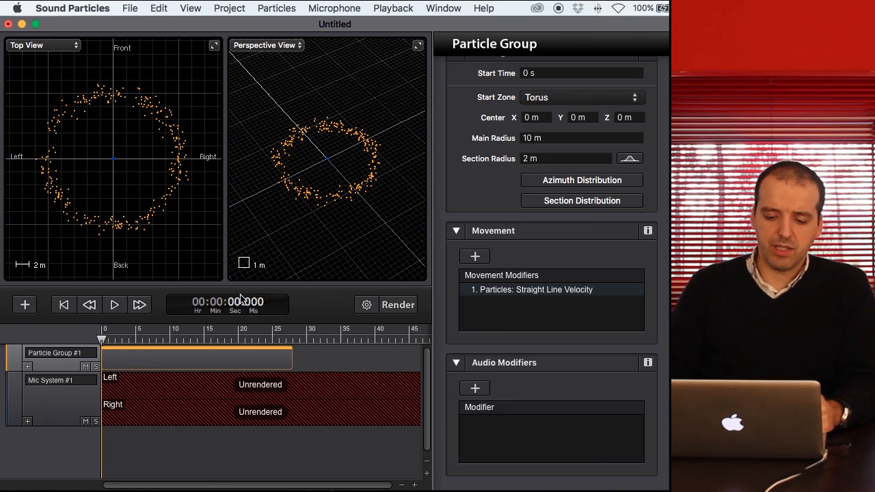
# - Add a Random Gains audio modifier to the particle group
pyautogui.click(485, 391)
pyautogui.moveTo(498, 390)
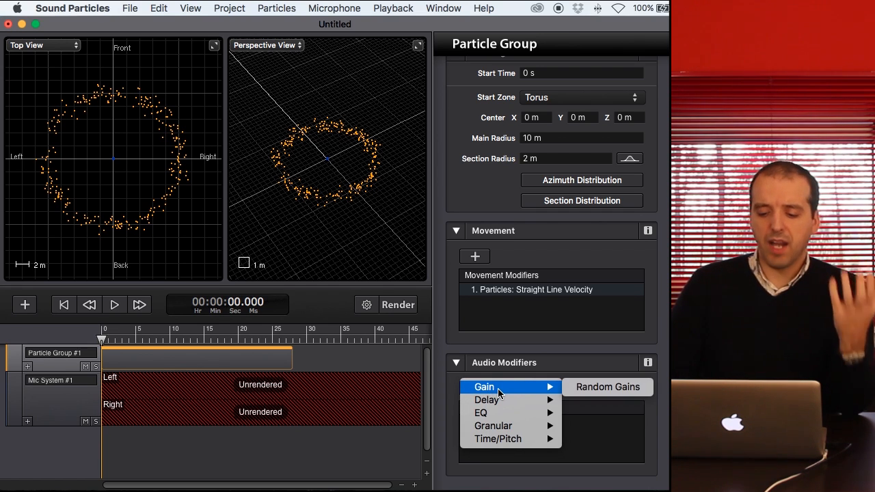
pyautogui.moveTo(508, 406)
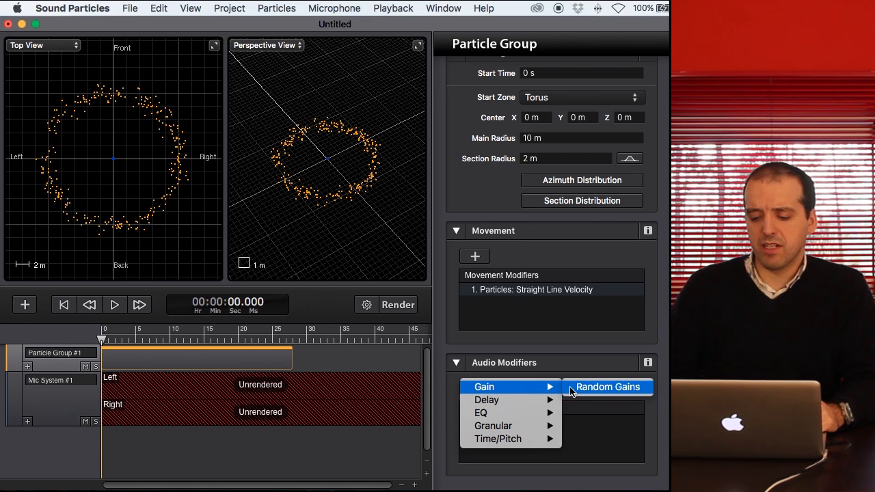
pyautogui.click(585, 389)
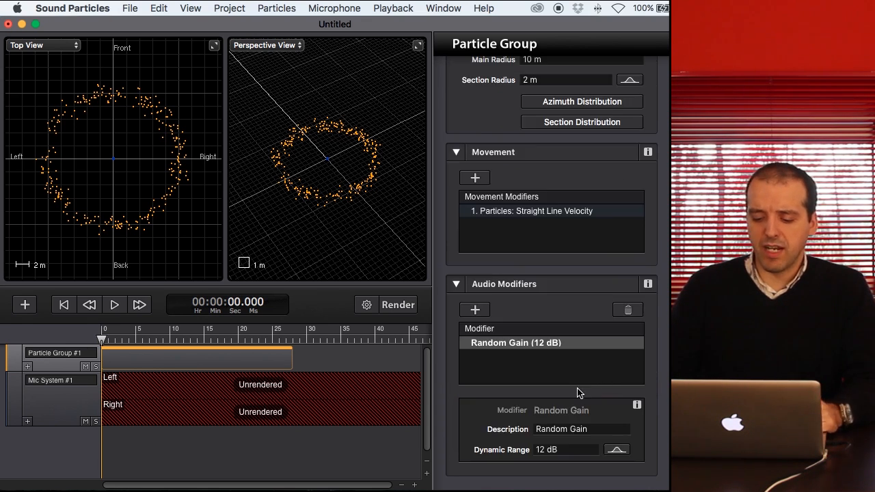
# - Add a Random Delays audio modifier with a maximum delay of 5 seconds and preview the staggered particles
pyautogui.click(478, 310)
pyautogui.moveTo(483, 324)
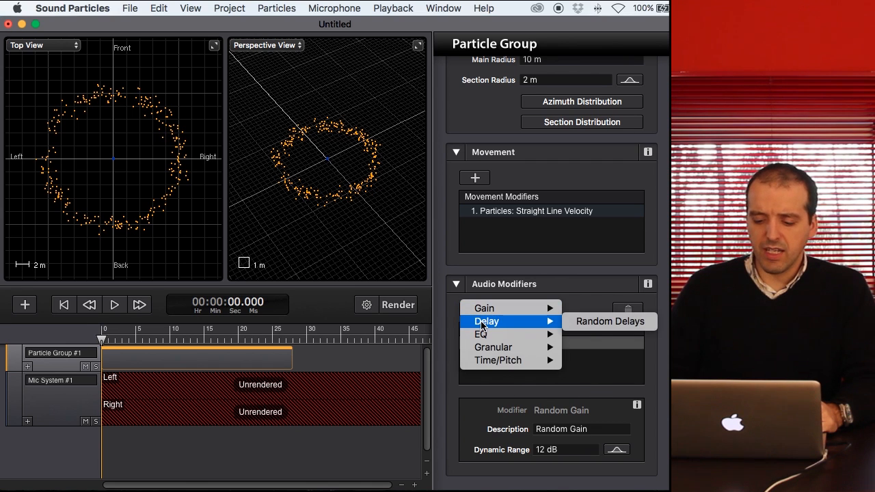
pyautogui.click(610, 325)
pyautogui.click(562, 449)
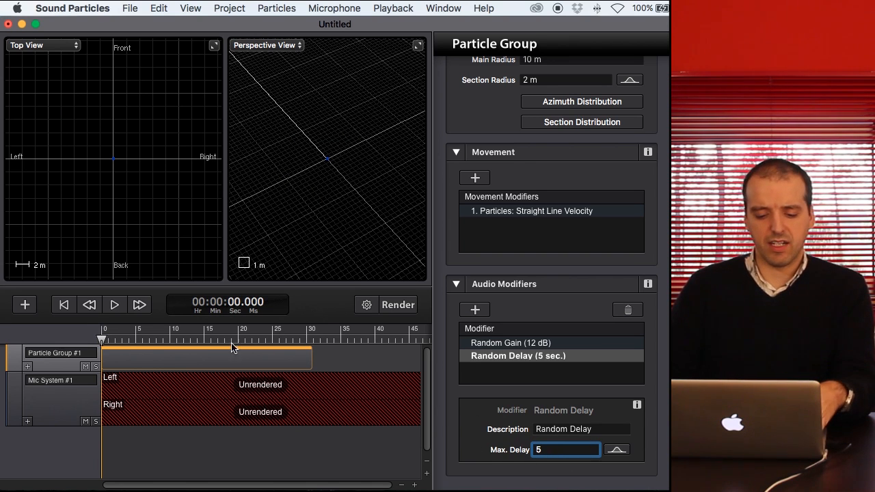
pyautogui.click(116, 309)
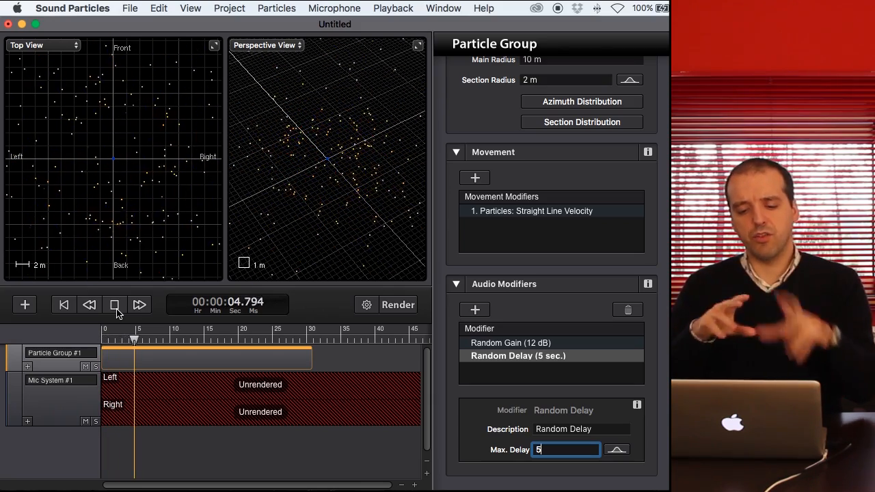
pyautogui.click(115, 309)
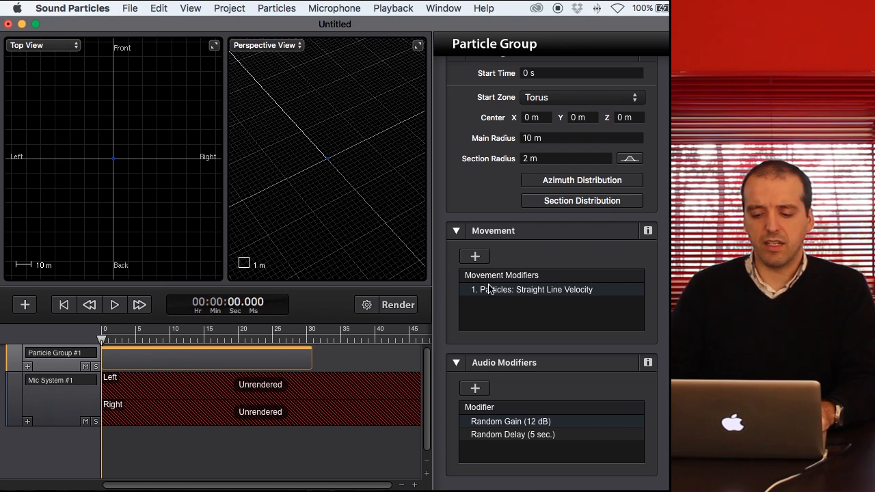
# - Set the particle count to 40 and preview the particle playback
pyautogui.scroll(10, 463, 231)
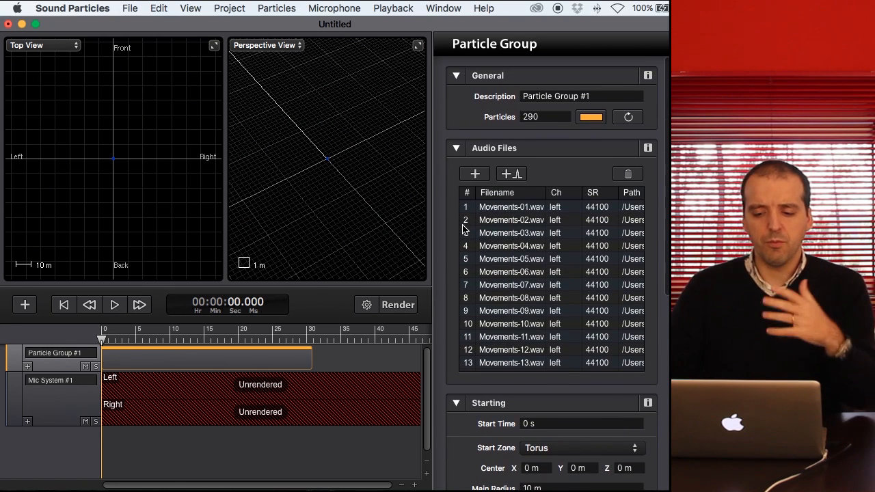
pyautogui.click(552, 116)
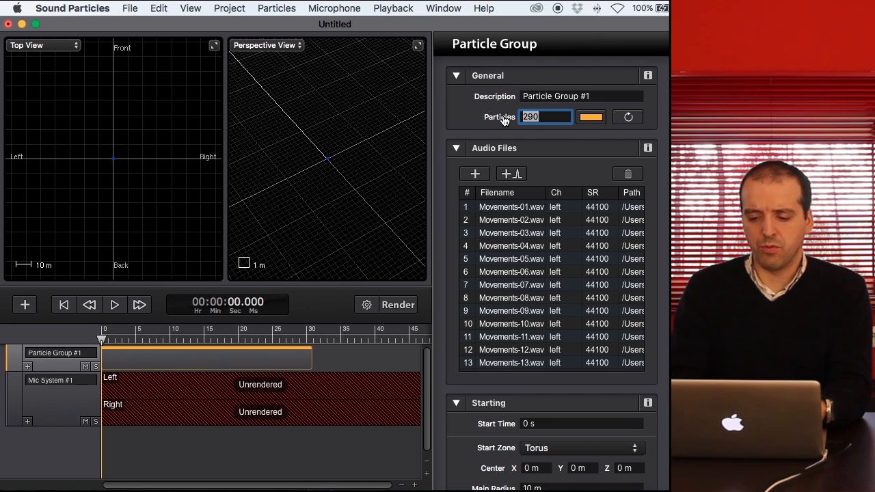
pyautogui.write('40')
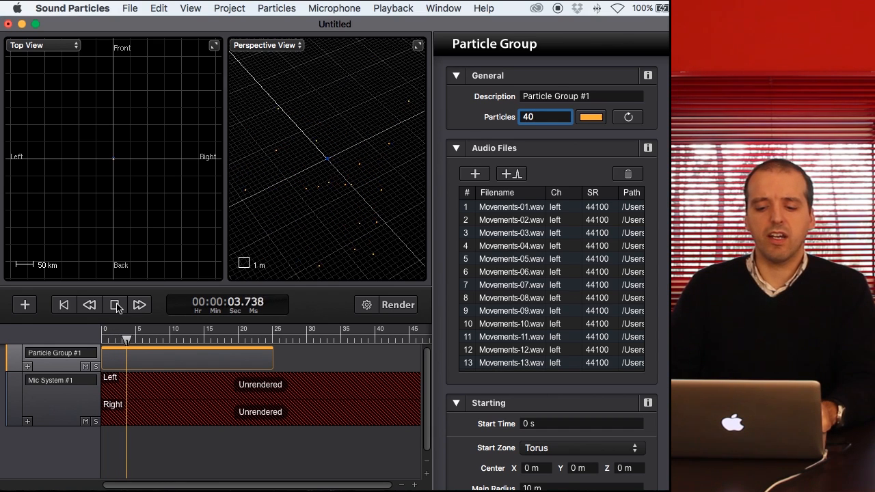
pyautogui.click(116, 306)
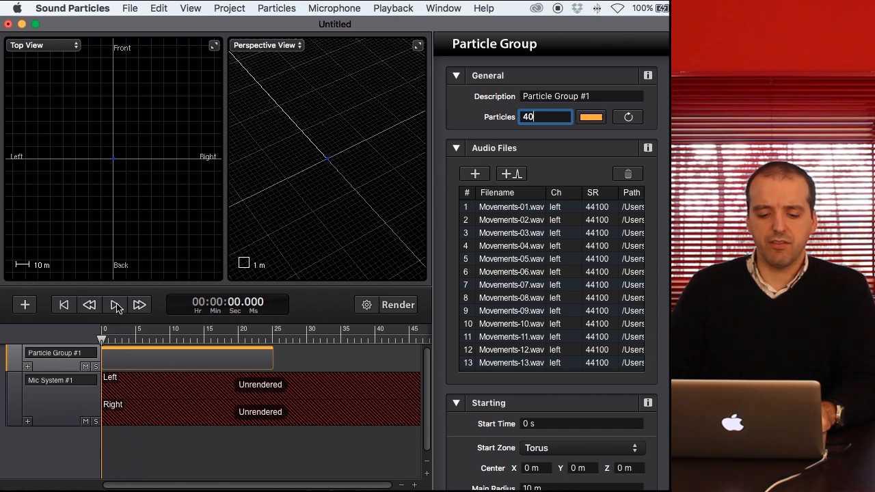
pyautogui.click(115, 306)
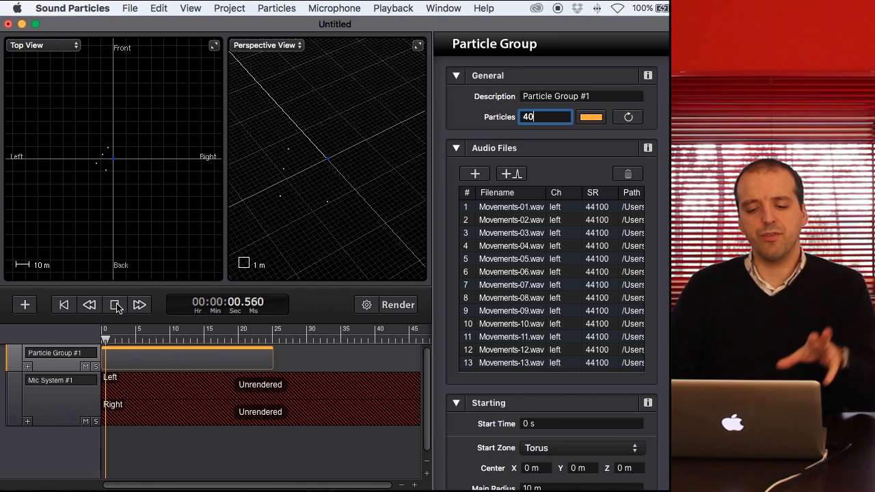
pyautogui.click(116, 305)
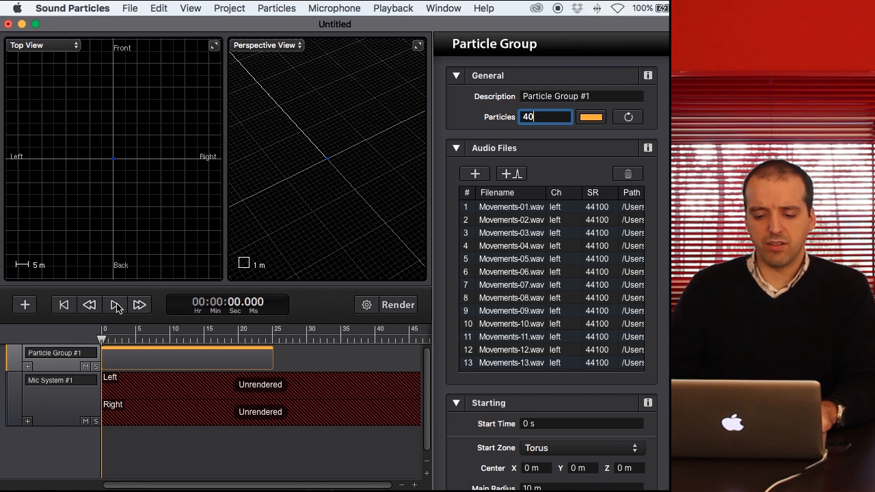
# - Audition the Movements audio files one after another, starting from Movements-04.wav, with Autoplay enabled
pyautogui.click(523, 247)
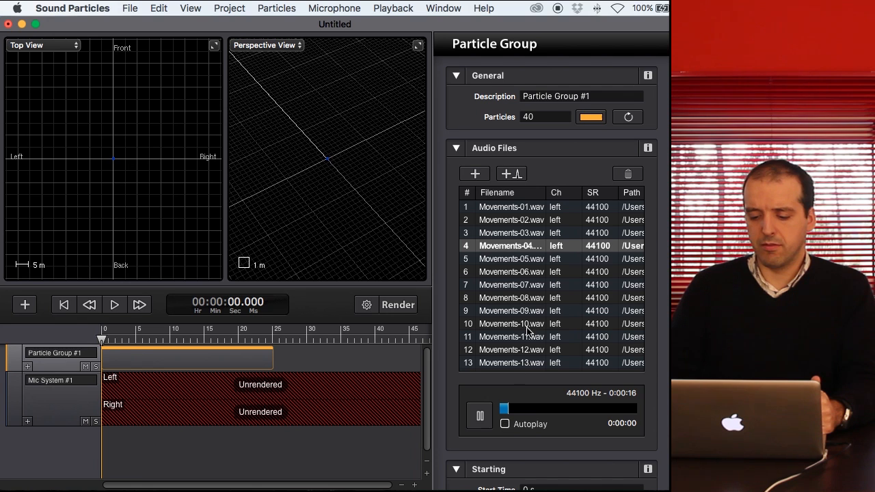
pyautogui.press('Down')
pyautogui.press('Down')
pyautogui.press('Down')
pyautogui.press('Down')
pyautogui.press('Down')
pyautogui.press('Down')
pyautogui.press('Down')
pyautogui.press('Down')
pyautogui.press('Down')
pyautogui.press('Down')
pyautogui.press('Down')
pyautogui.press('Down')
pyautogui.press('Down')
pyautogui.press('Down')
pyautogui.press('Down')
pyautogui.press('Down')
pyautogui.press('Down')
pyautogui.press('Down')
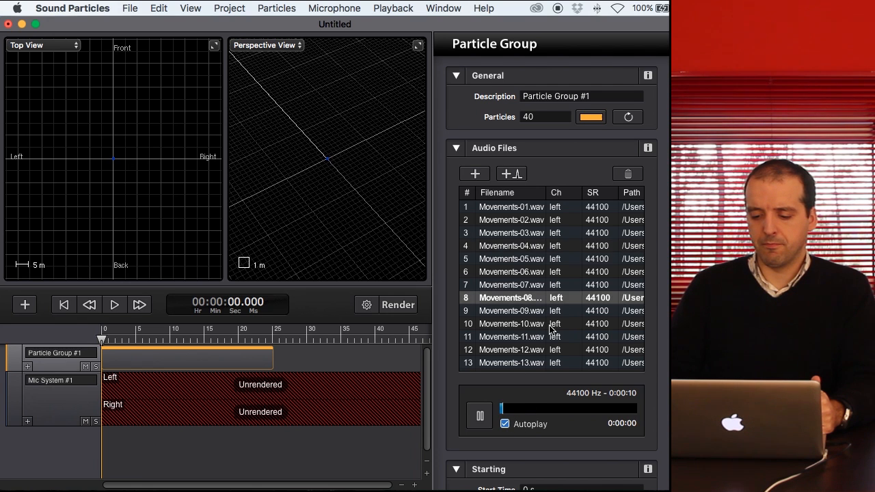
# - Audition some Tech and Textures audio files, turn off Autoplay, stop the sound and select Movements-01.wav
pyautogui.scroll(-10, 560, 318)
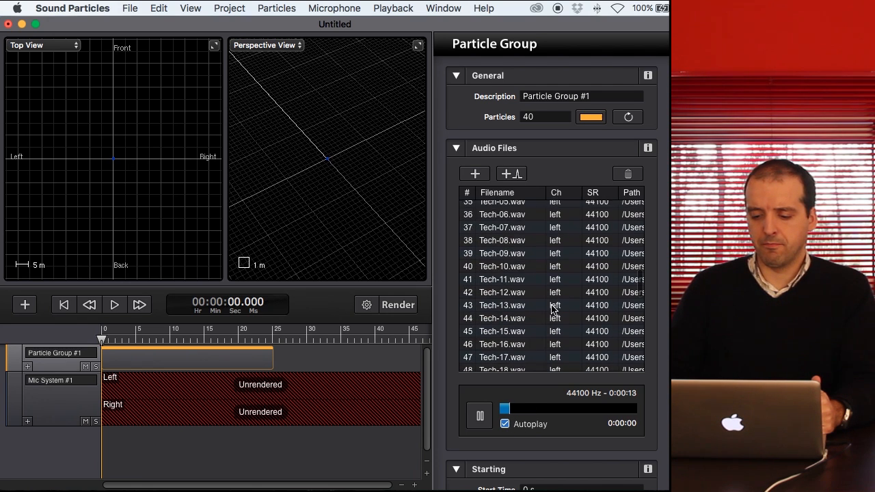
pyautogui.click(529, 249)
pyautogui.scroll(-2, 524, 302)
pyautogui.scroll(-2, 520, 294)
pyautogui.click(515, 285)
pyautogui.scroll(-5, 559, 315)
pyautogui.click(540, 304)
pyautogui.click(505, 424)
pyautogui.click(479, 416)
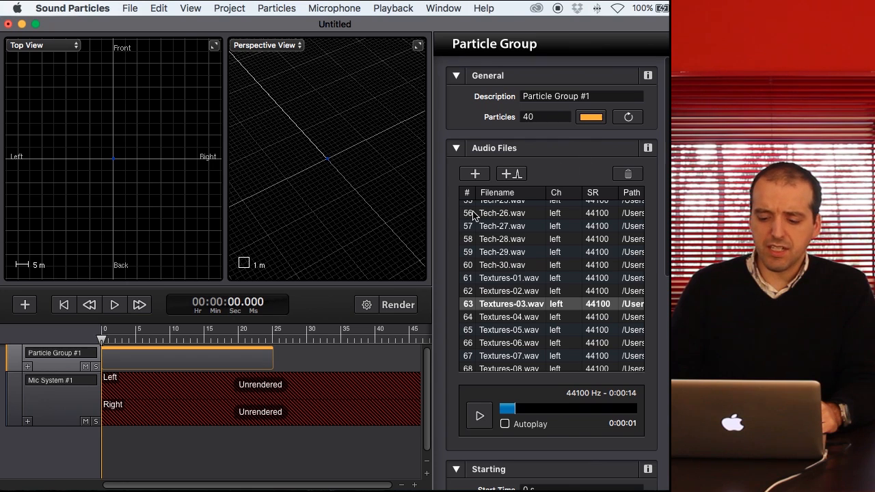
pyautogui.scroll(15, 483, 218)
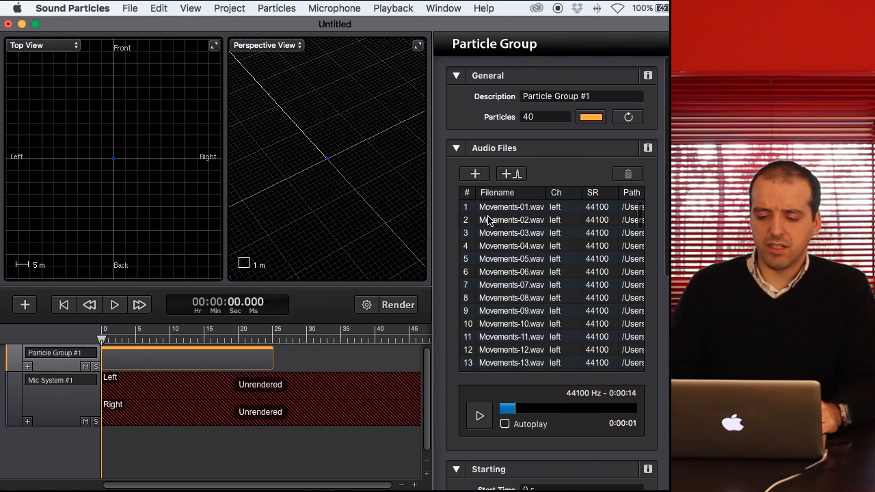
pyautogui.click(489, 211)
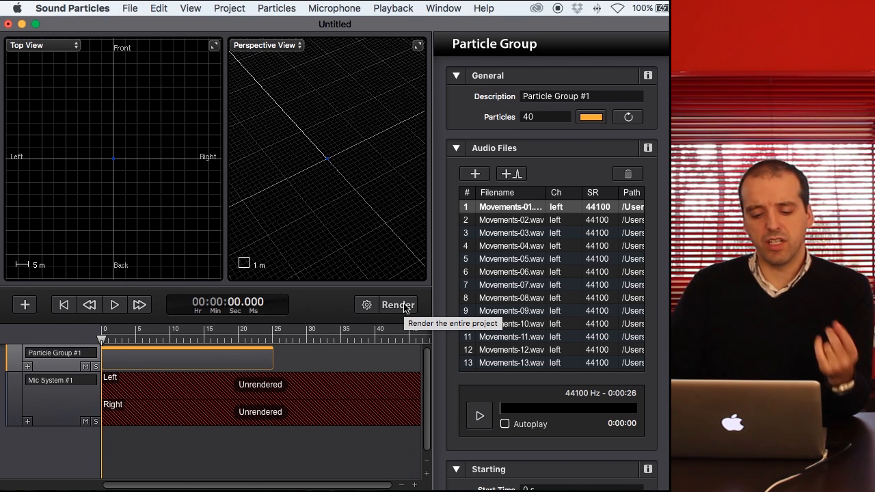
# - Preview the particle motion once more and render the entire project
pyautogui.click(114, 304)
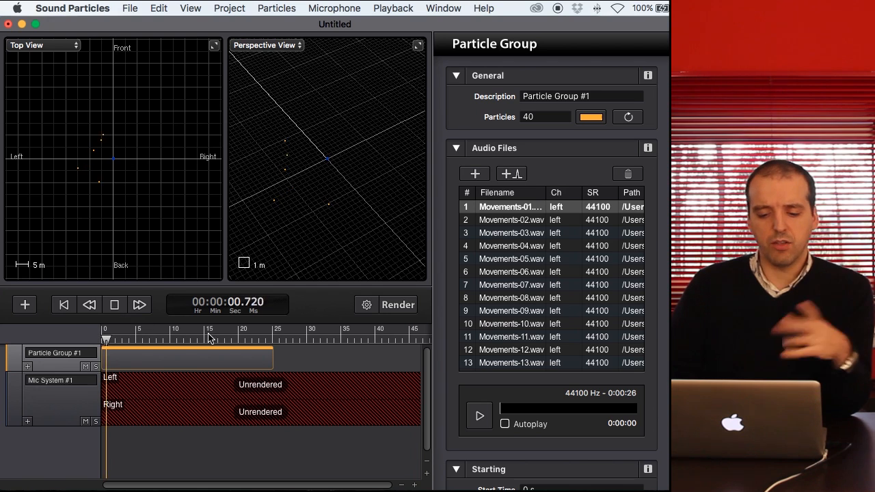
pyautogui.click(114, 305)
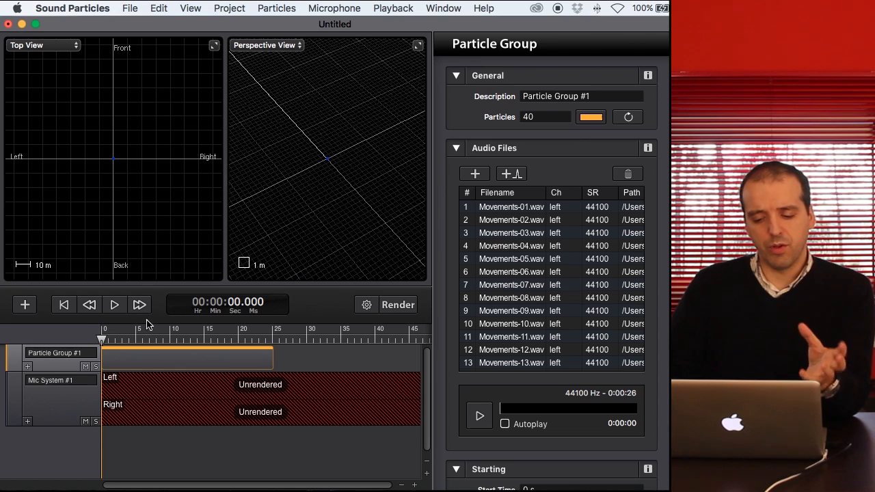
pyautogui.click(398, 304)
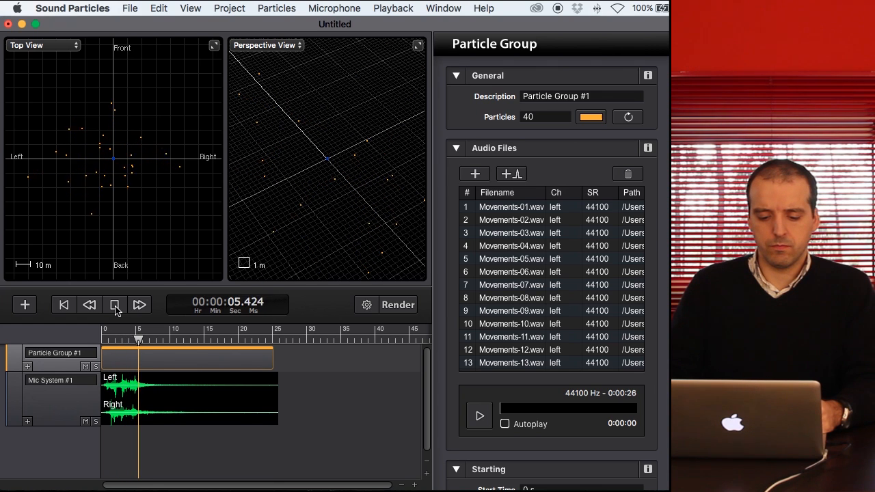
# - With playback stopped and the playhead at 2.5 s, regenerate the random particle distribution of Particle Group #1 four times
pyautogui.click(115, 305)
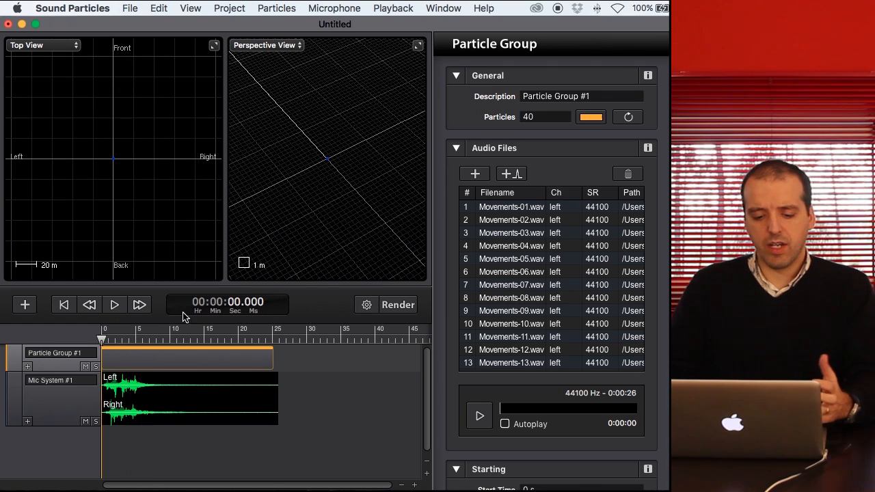
pyautogui.scroll(1, 447, 310)
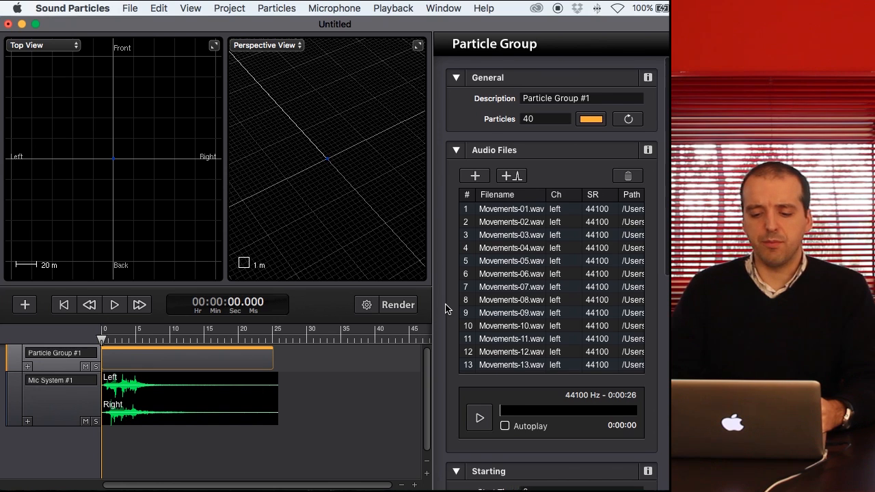
pyautogui.moveTo(104, 329)
pyautogui.mouseDown()
pyautogui.moveTo(147, 335)
pyautogui.moveTo(119, 336)
pyautogui.mouseUp()
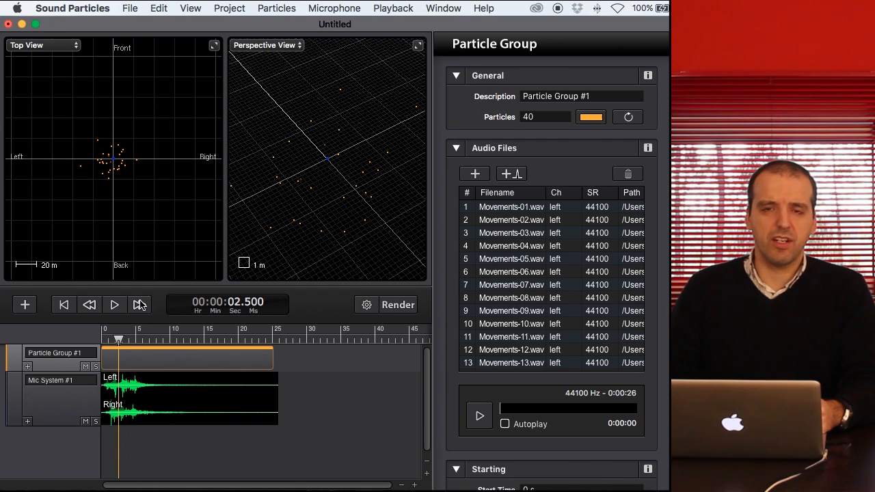
pyautogui.click(629, 118)
pyautogui.click(629, 118)
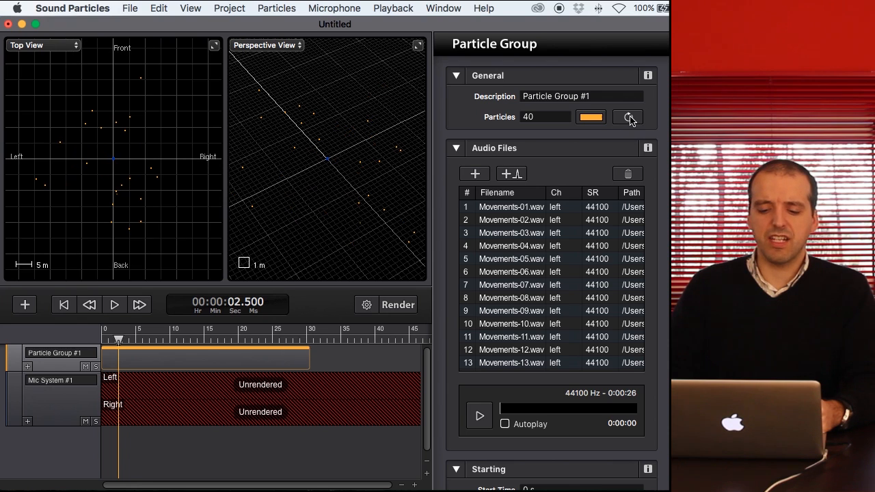
pyautogui.click(628, 118)
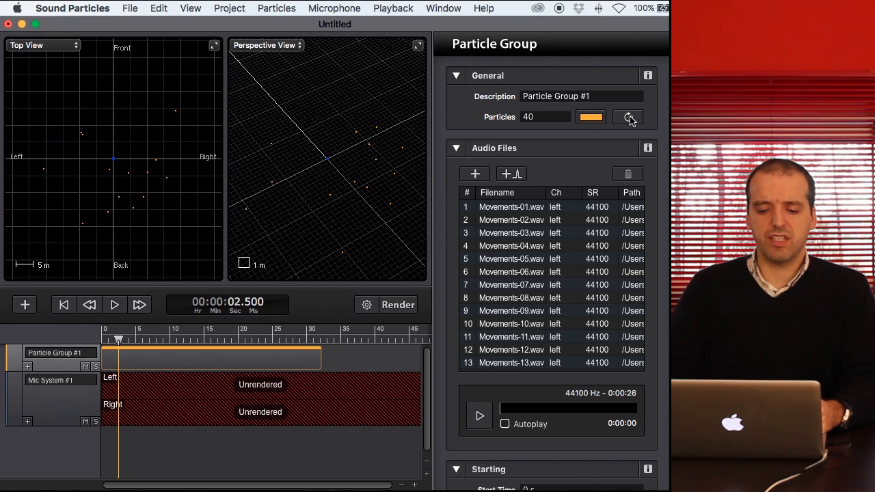
pyautogui.click(629, 117)
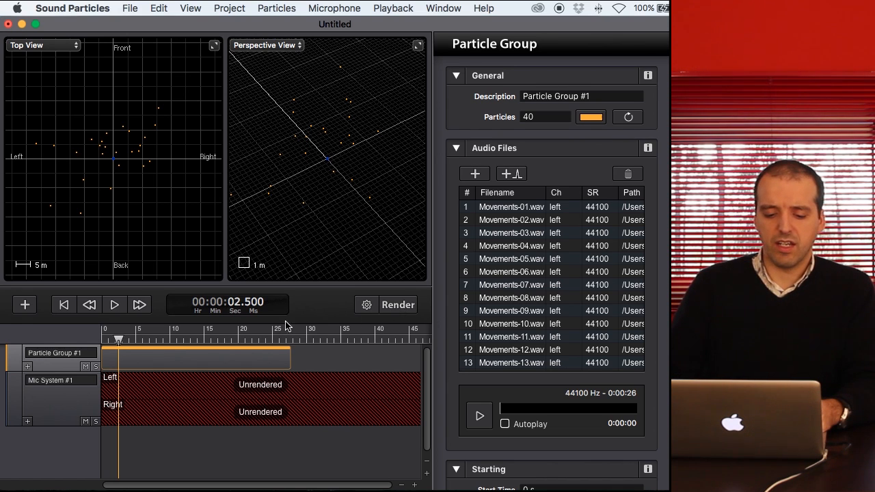
# - Render the project with the regenerated particles and listen to the start of the result while it renders
pyautogui.click(397, 305)
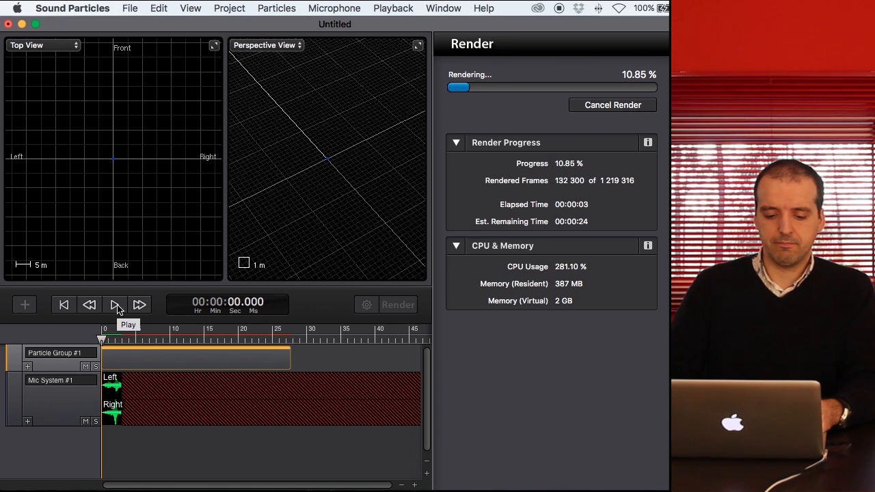
pyautogui.click(116, 305)
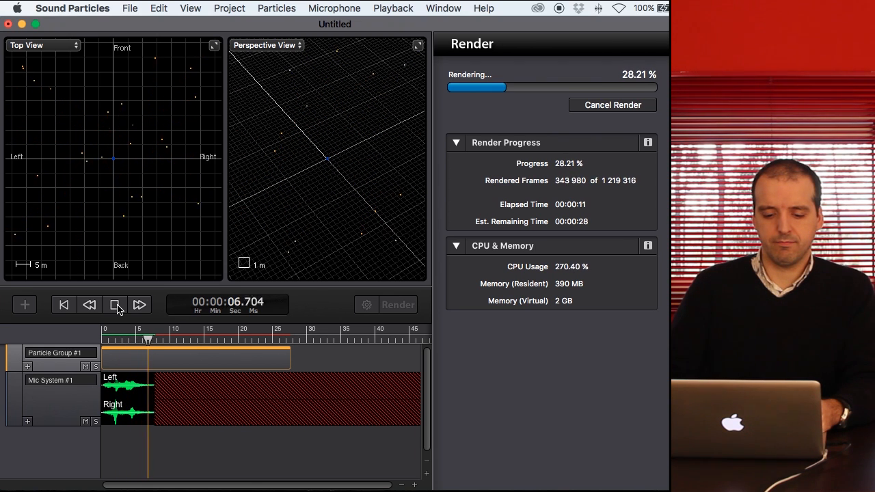
pyautogui.click(115, 305)
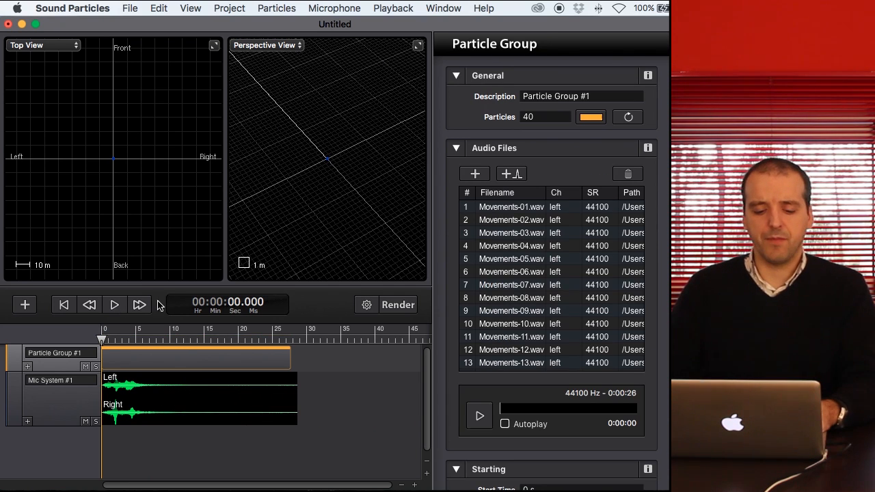
# - Examine the output format options available for Mic System #1, keeping its output on Stereo
pyautogui.click(248, 391)
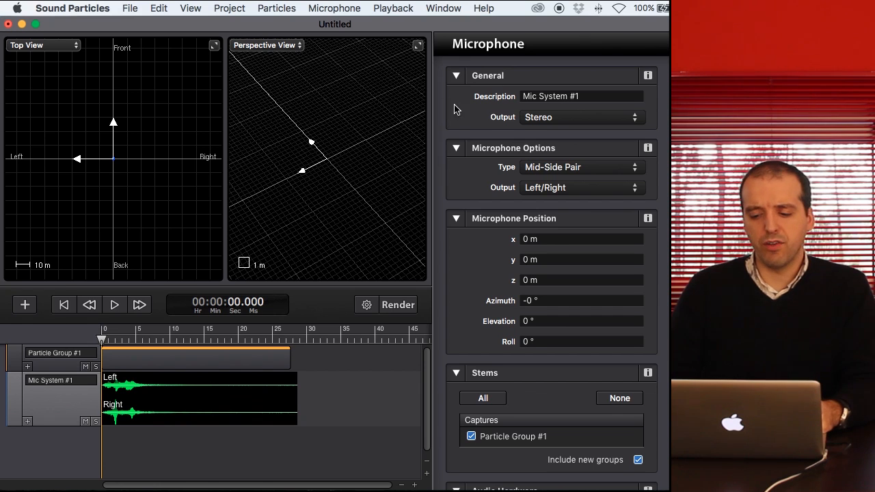
pyautogui.click(528, 119)
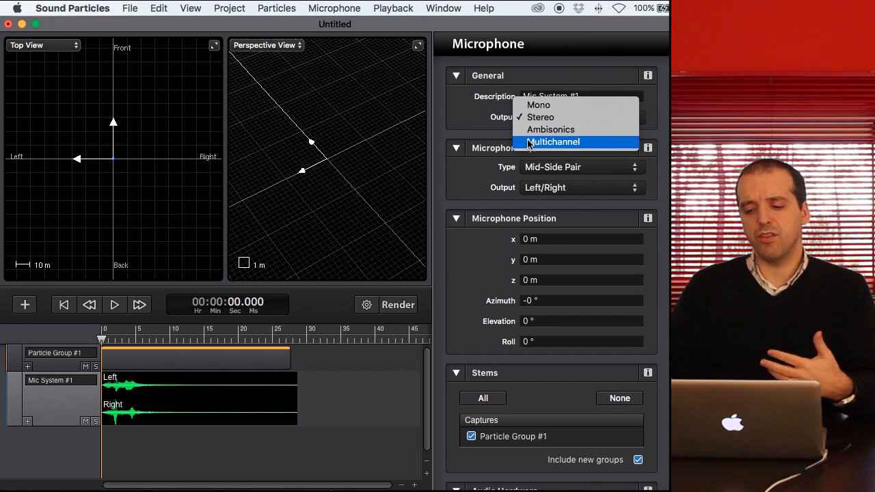
pyautogui.click(456, 140)
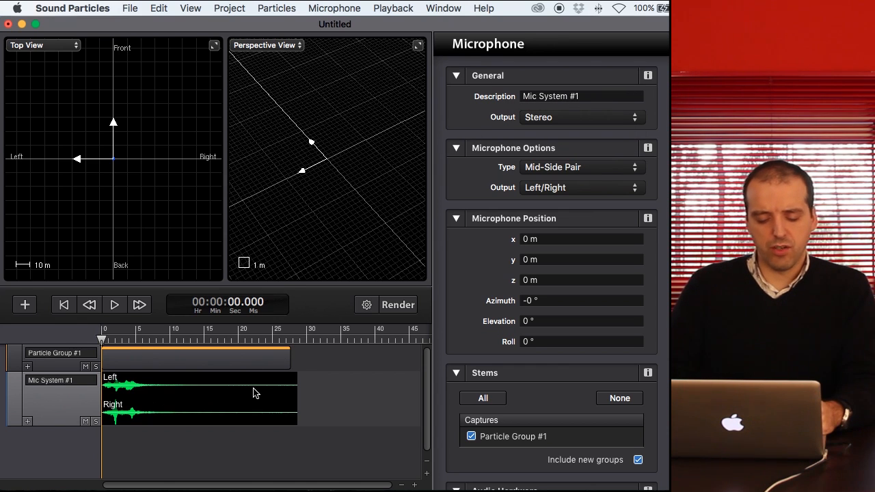
# - Export the audio of Mic System #1 to the Audio folder as ScifiScene and reselect Particle Group #1
pyautogui.rightClick(162, 398)
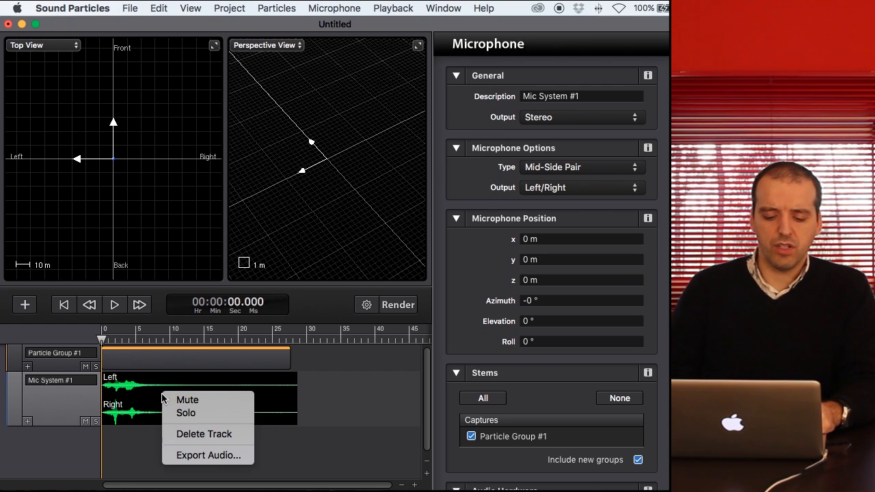
pyautogui.click(210, 456)
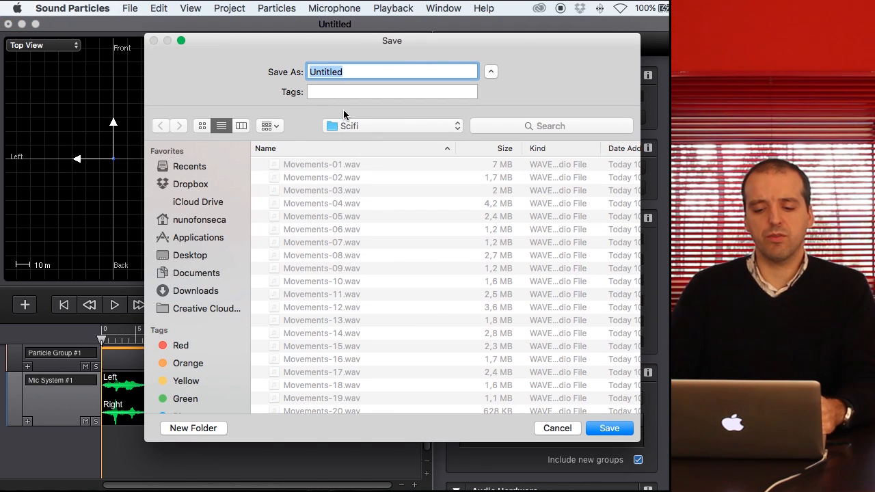
pyautogui.click(368, 124)
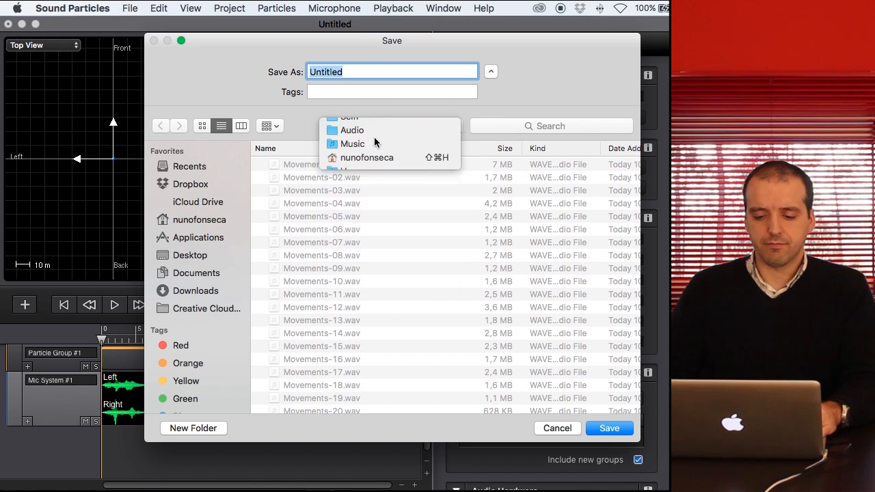
pyautogui.click(368, 137)
pyautogui.click(365, 71)
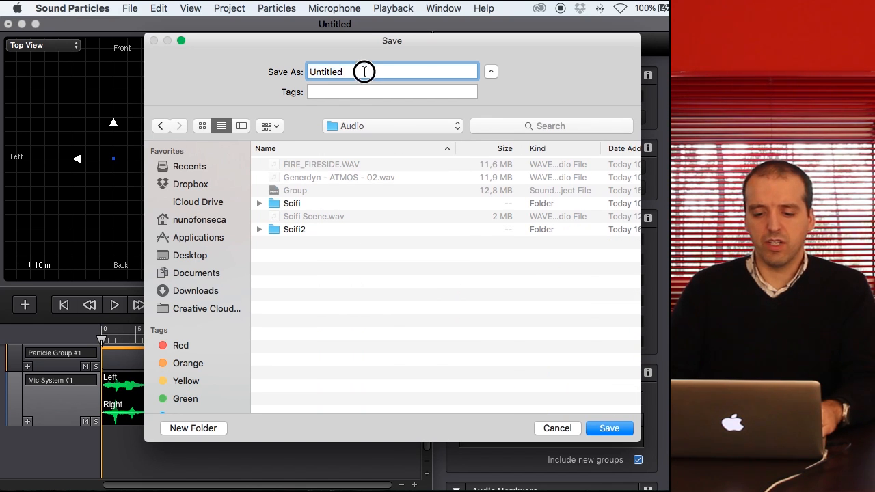
pyautogui.doubleClick(365, 71)
pyautogui.write('ScifiScene')
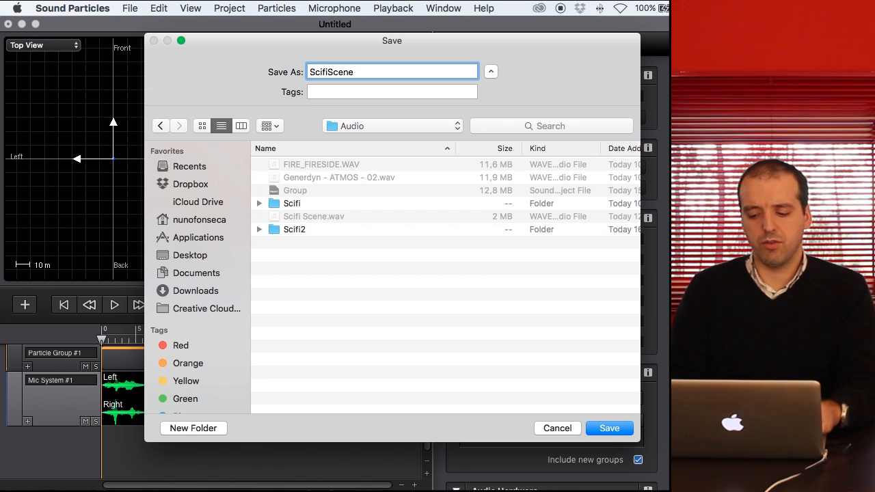
pyautogui.press('Return')
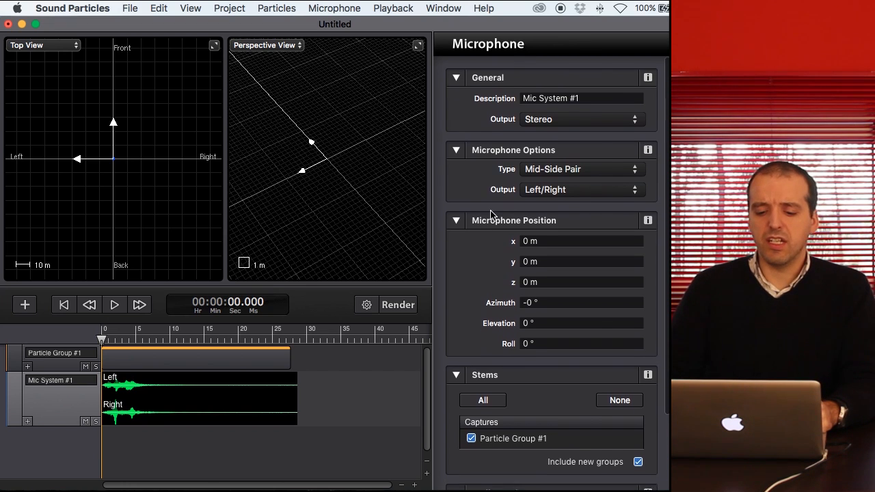
pyautogui.click(324, 367)
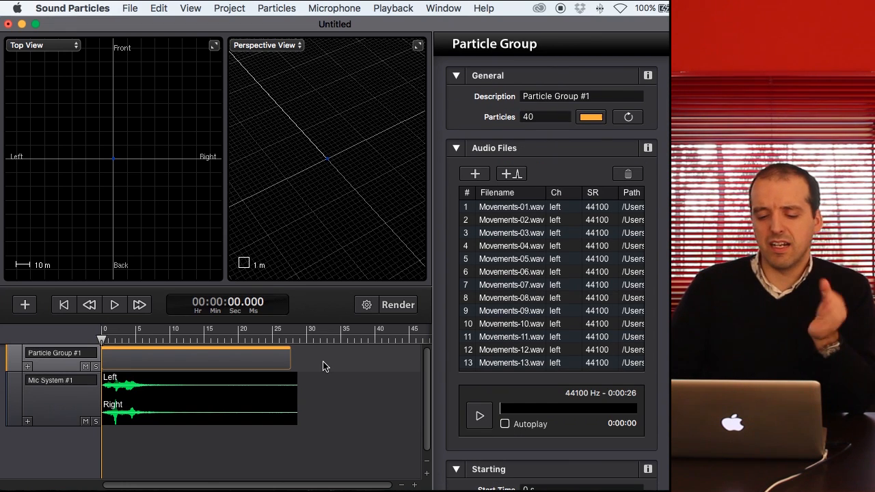